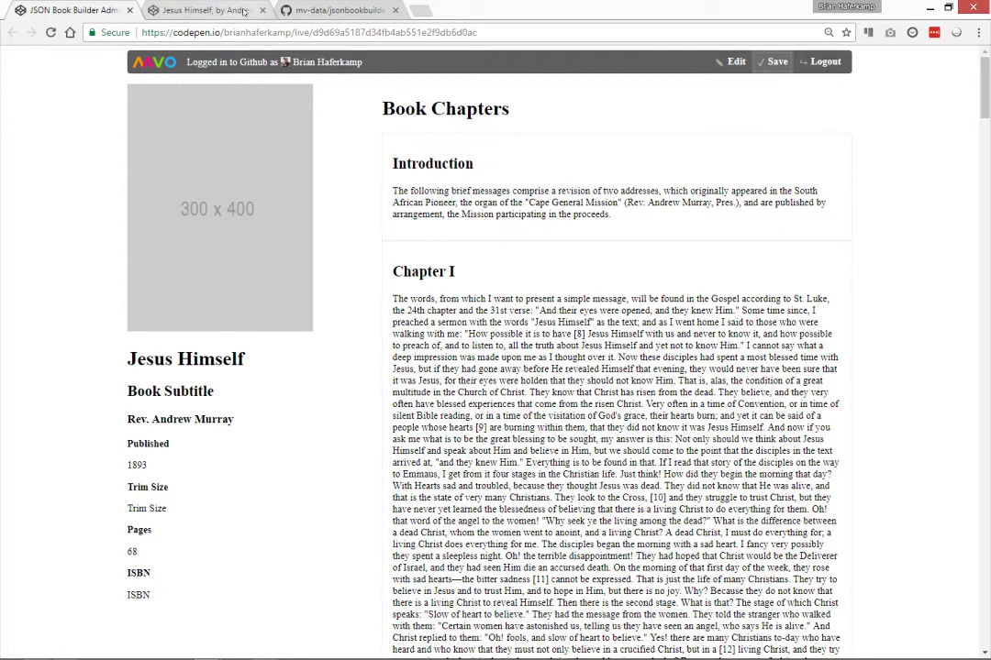
# Step: View the live book page, and examine the book's JSON data in jsonbookbuilder.json on GitHub
pyautogui.click(209, 11)
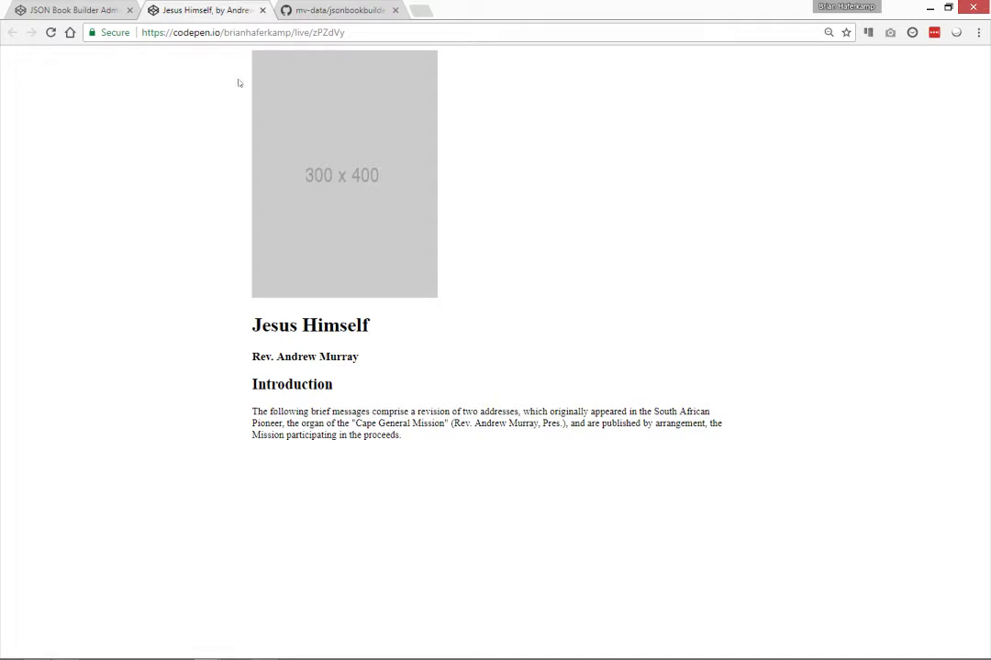
pyautogui.click(96, 11)
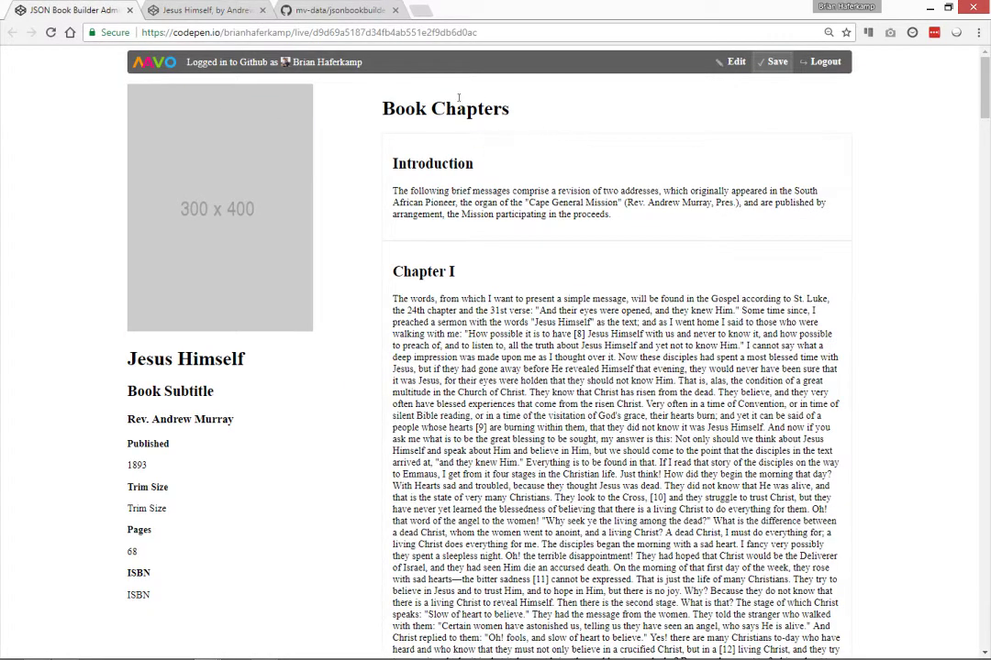
pyautogui.click(345, 11)
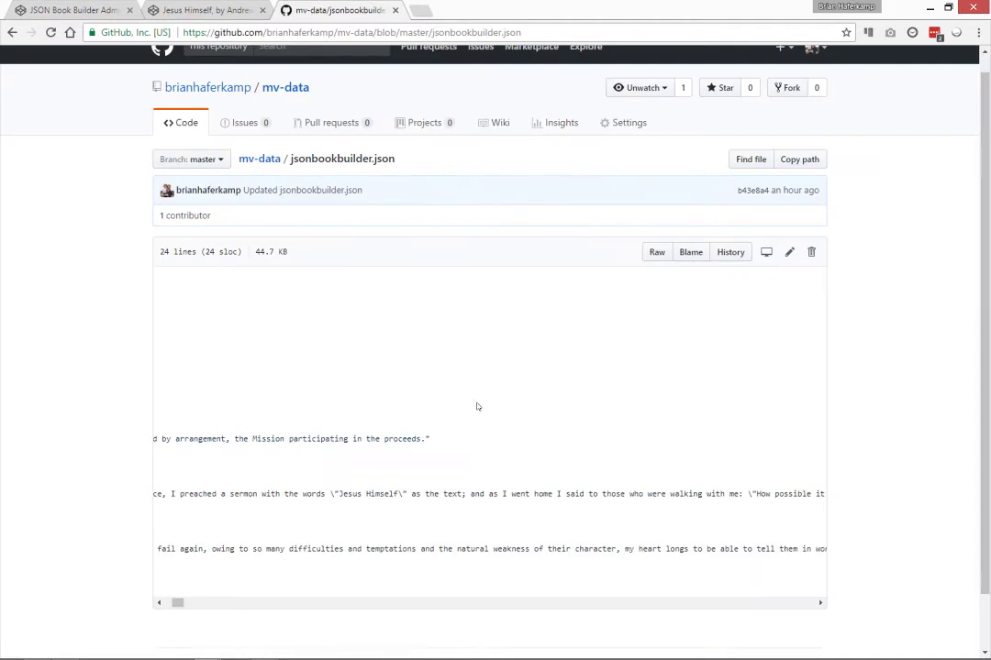
pyautogui.moveTo(176, 604); pyautogui.dragTo(164, 602)
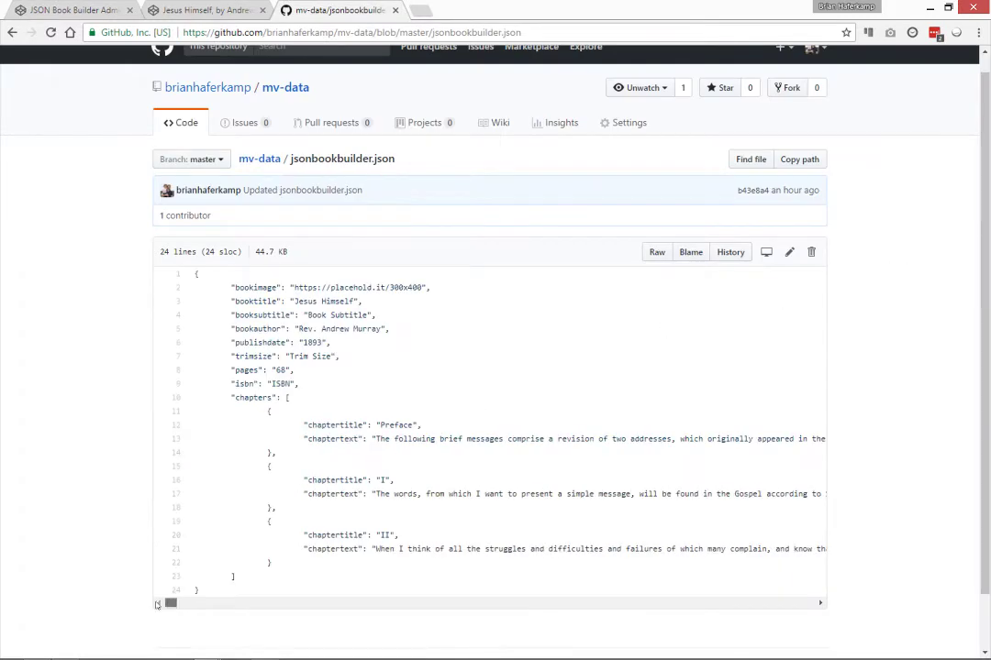
pyautogui.scroll(-1, 463, 374)
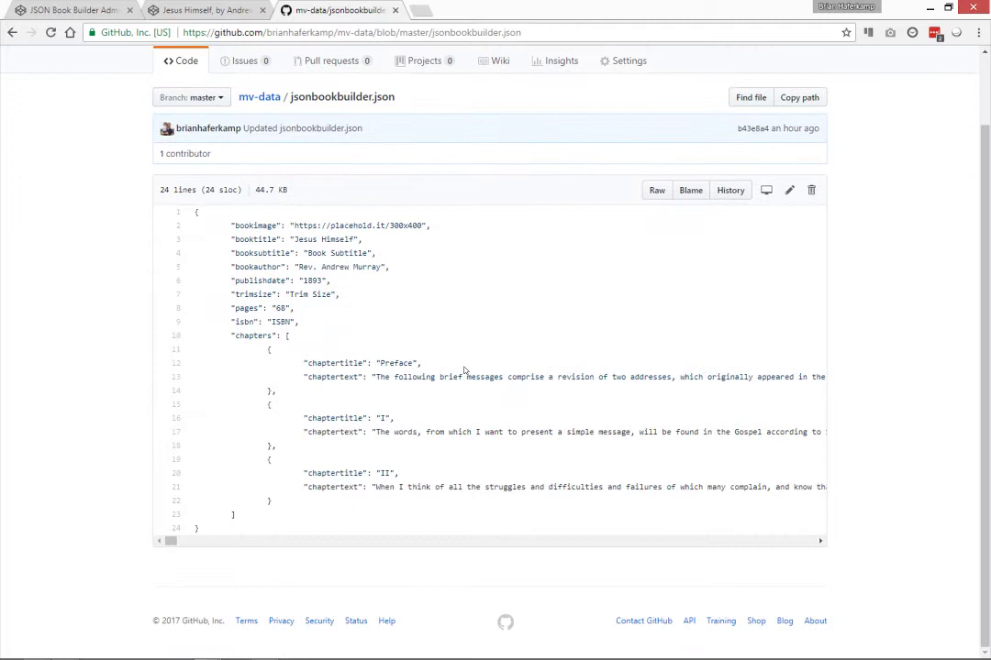
pyautogui.moveTo(195, 212); pyautogui.dragTo(198, 530)
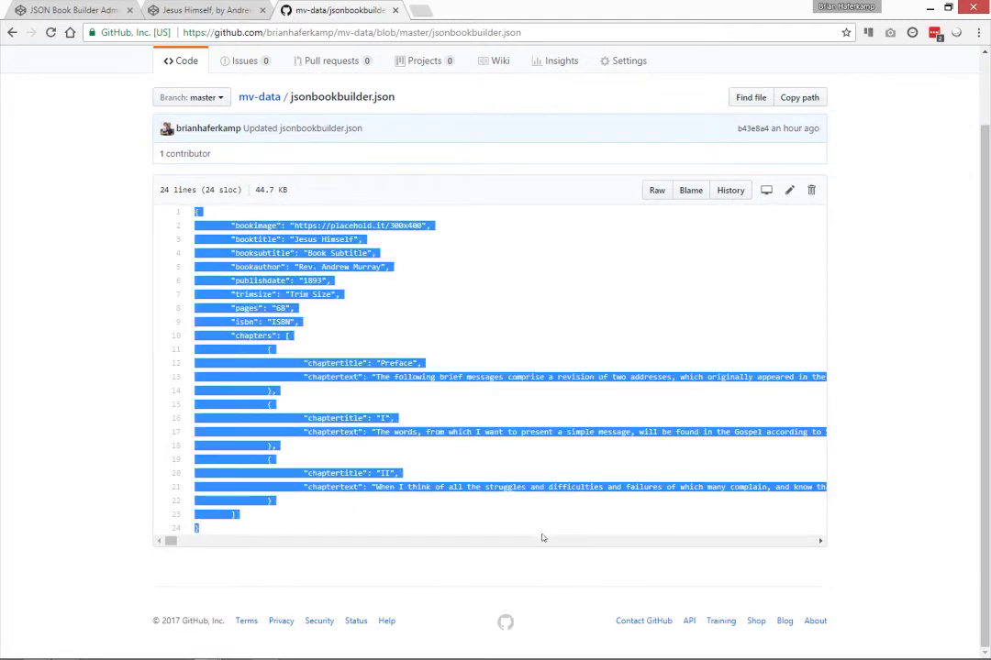
pyautogui.click(396, 363)
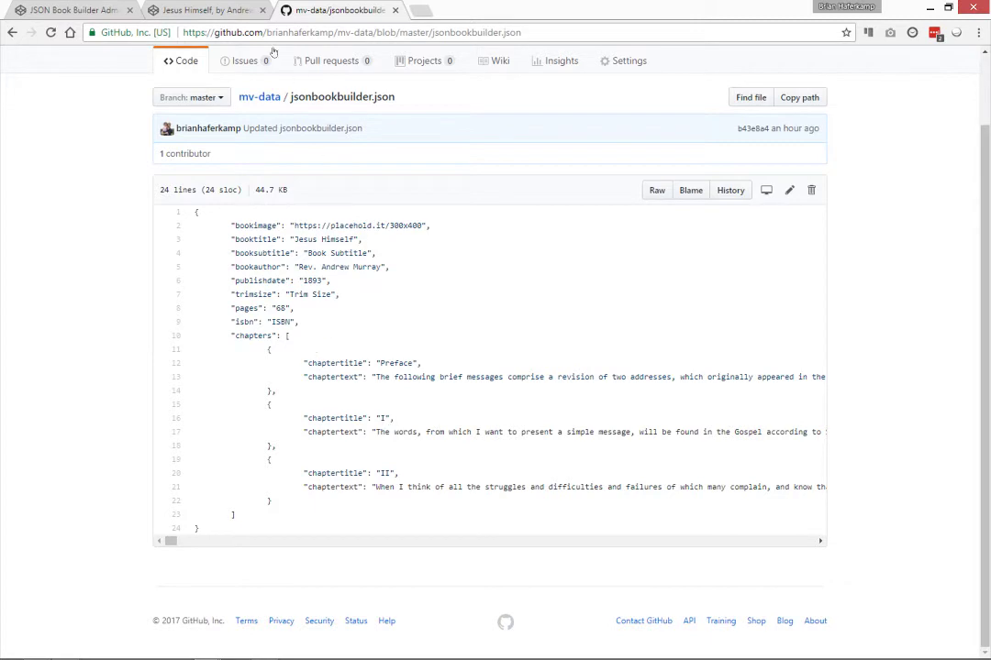
# Step: In the JSON Book Builder Admin page, enable editing and change the book title to "Something Else"
pyautogui.click(100, 8)
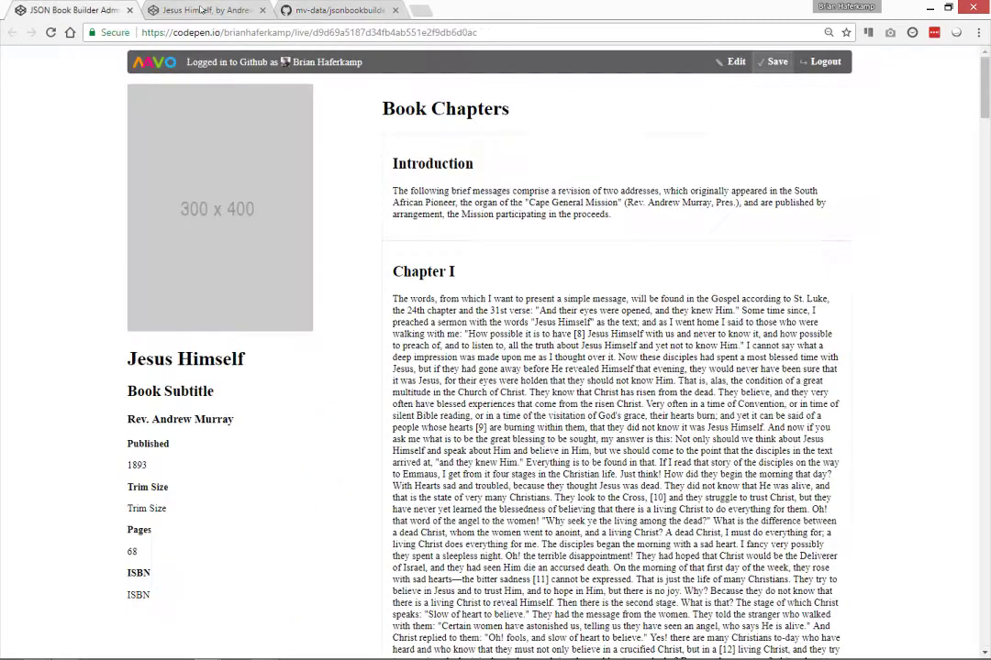
pyautogui.click(734, 61)
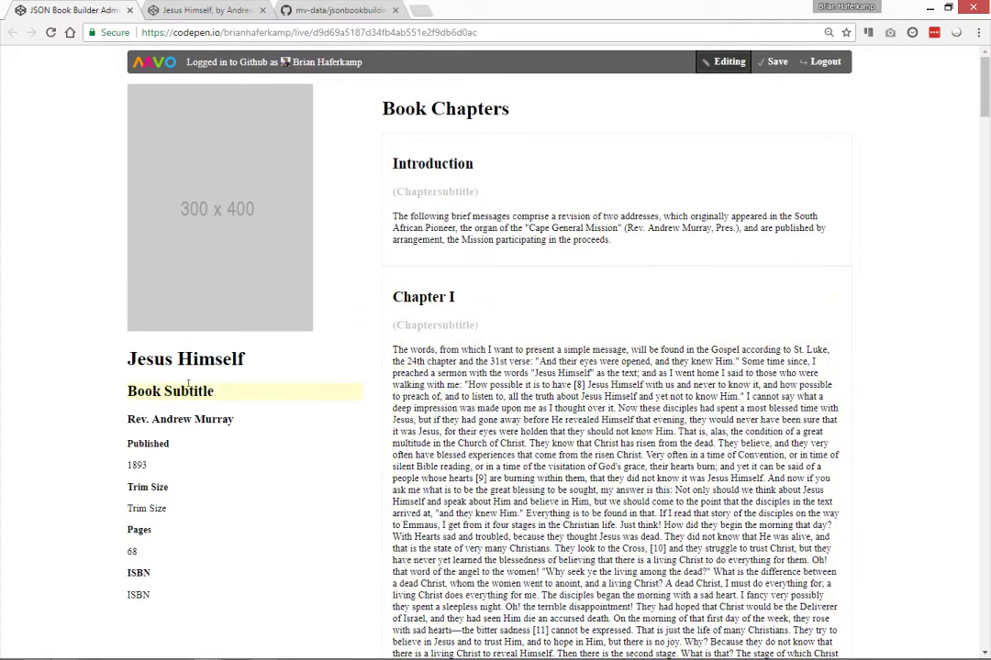
pyautogui.click(218, 360)
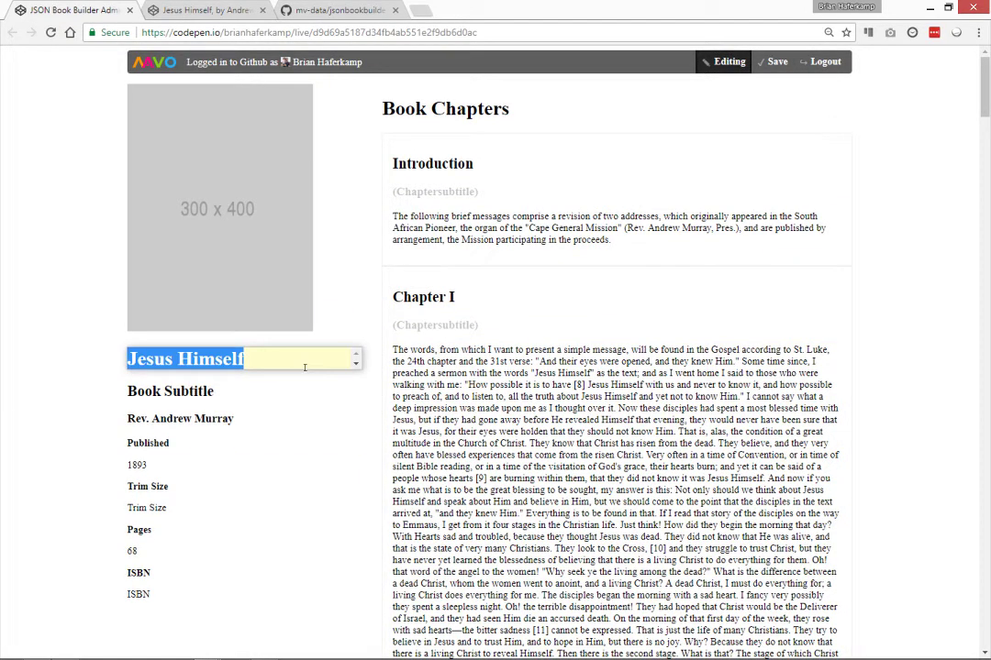
pyautogui.write('SOmethin')
pyautogui.press('BackSpace')
pyautogui.press('BackSpace')
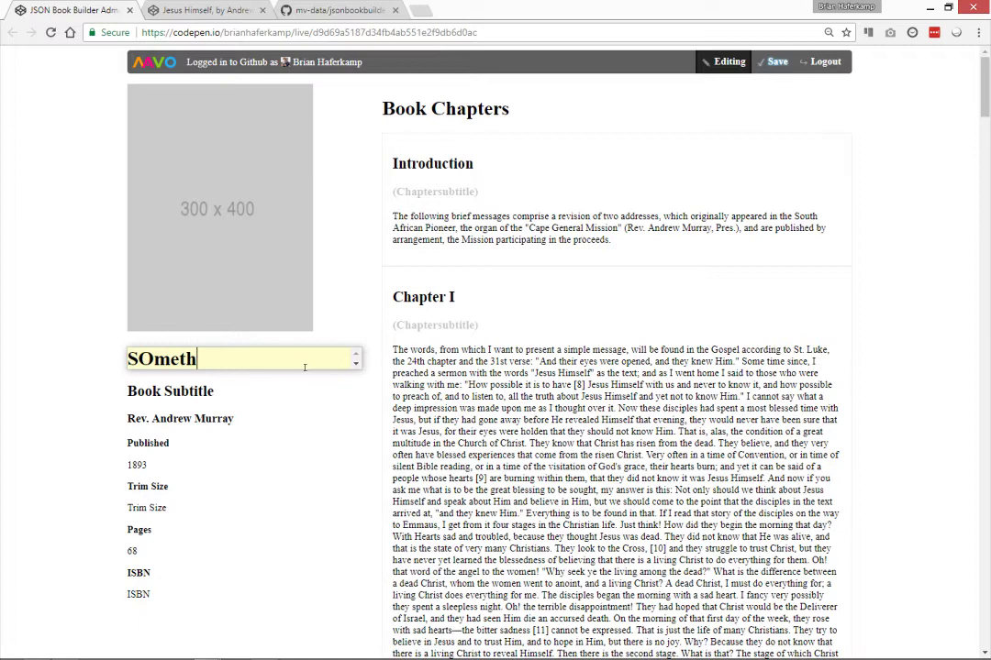
pyautogui.press('BackSpace')
pyautogui.press('BackSpace')
pyautogui.press('BackSpace')
pyautogui.press('BackSpace')
pyautogui.press('BackSpace')
pyautogui.write('omething ')
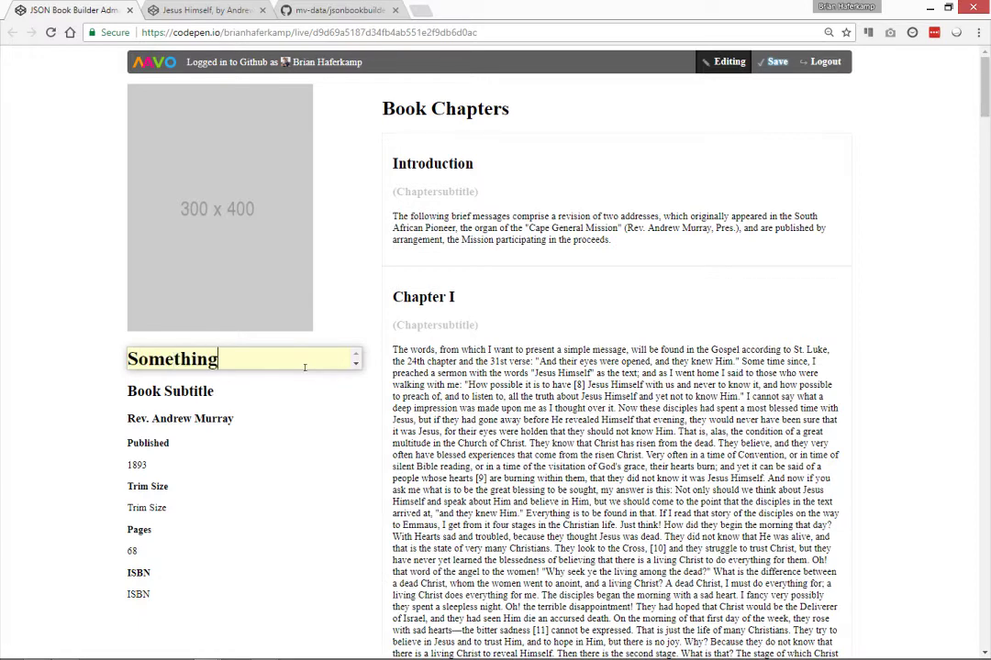
pyautogui.write('Else')
# Step: Set the book subtitle to "What a book about something else and these things" and replace the author's name
pyautogui.click(223, 389)
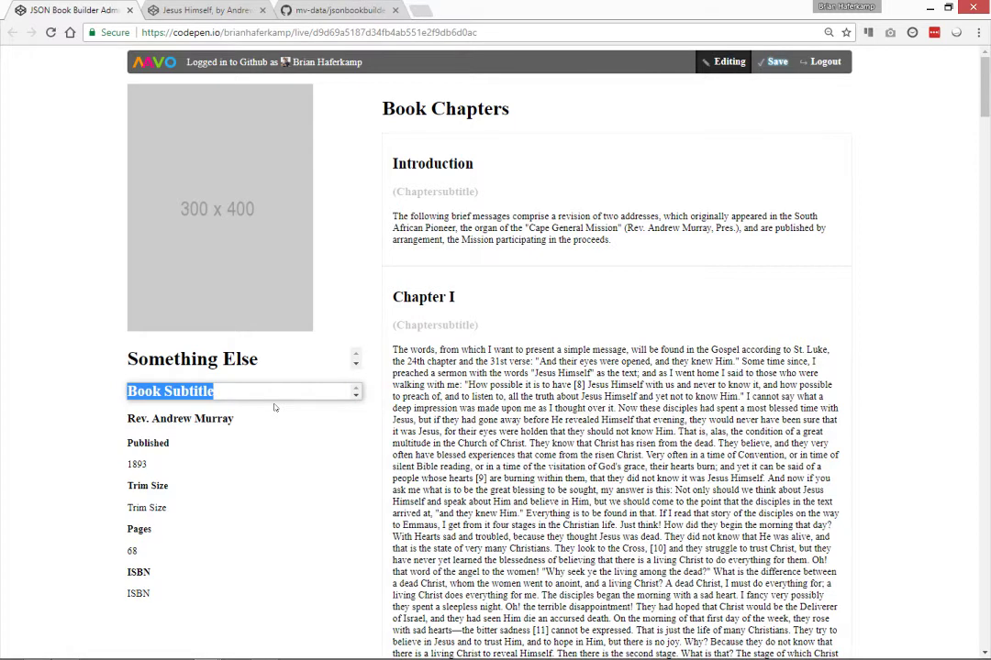
pyautogui.write('What a book')
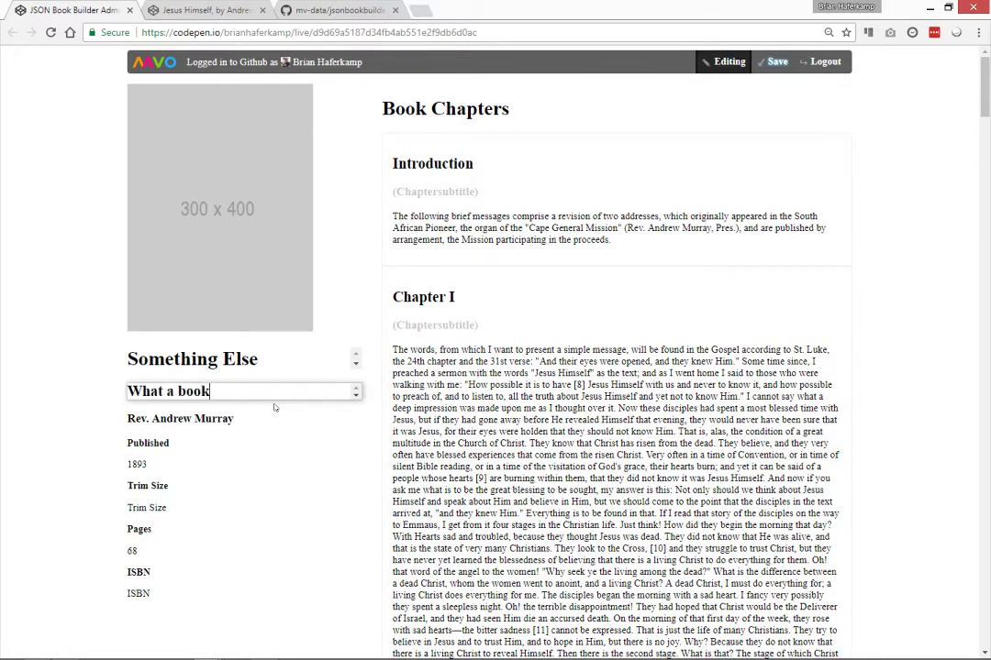
pyautogui.write(' about something else and ')
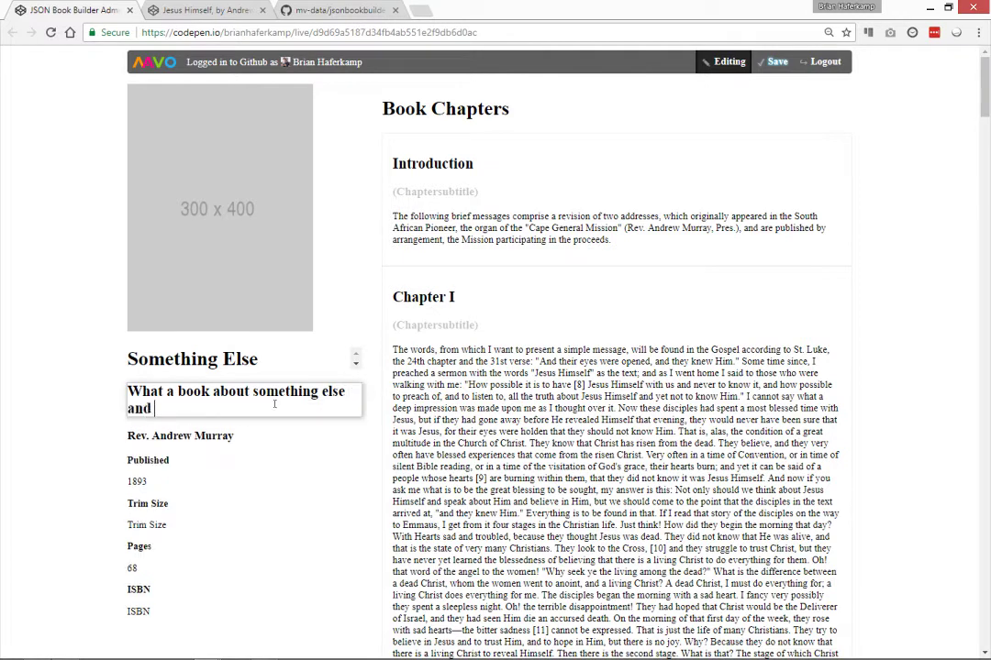
pyautogui.write('these things')
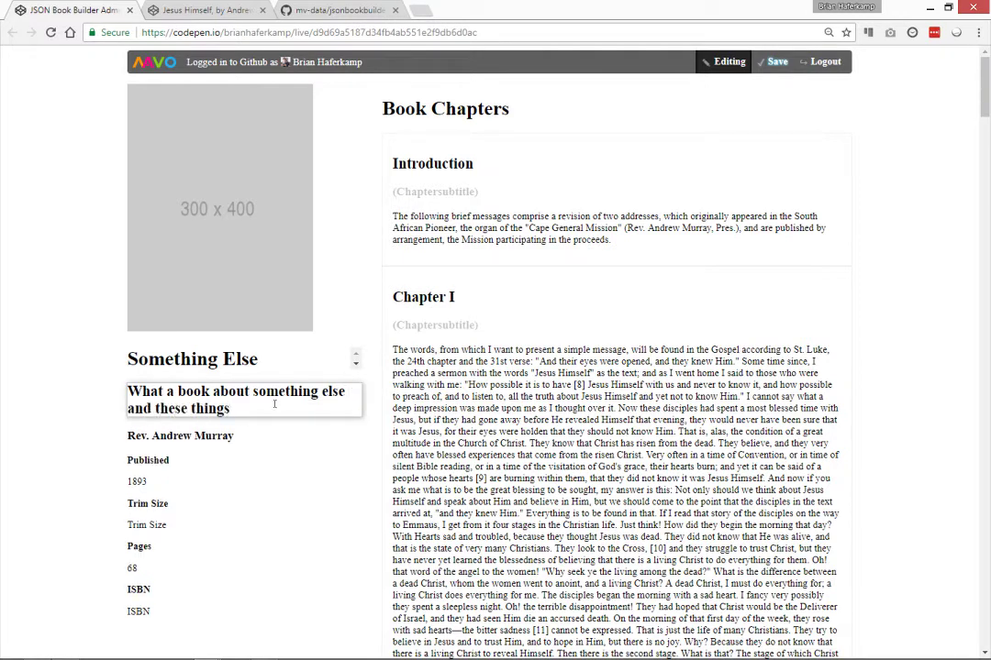
pyautogui.press('Tab')
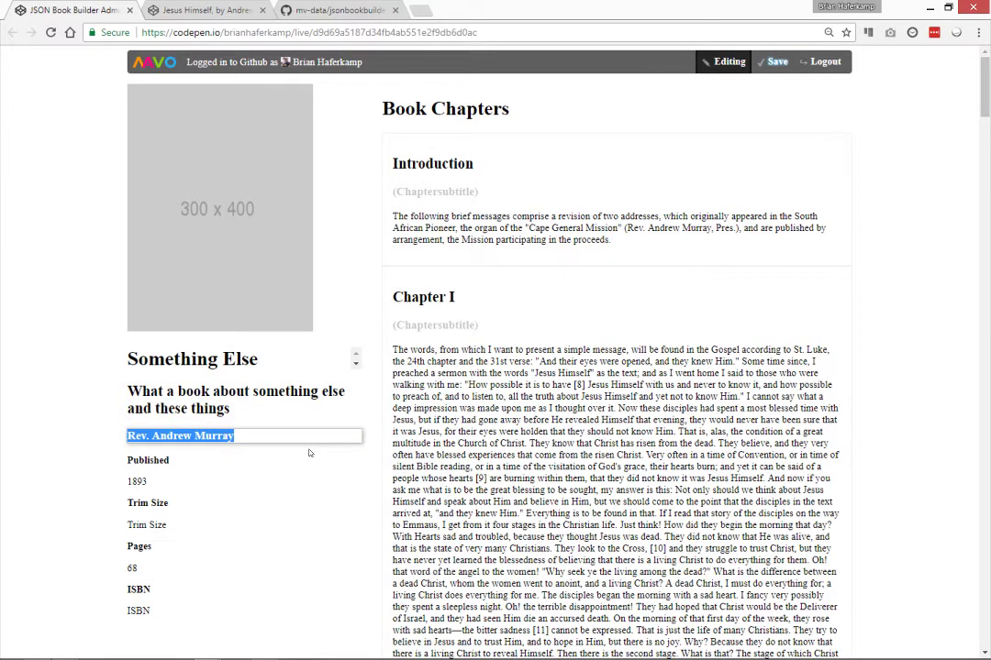
pyautogui.write('Joe Blow')
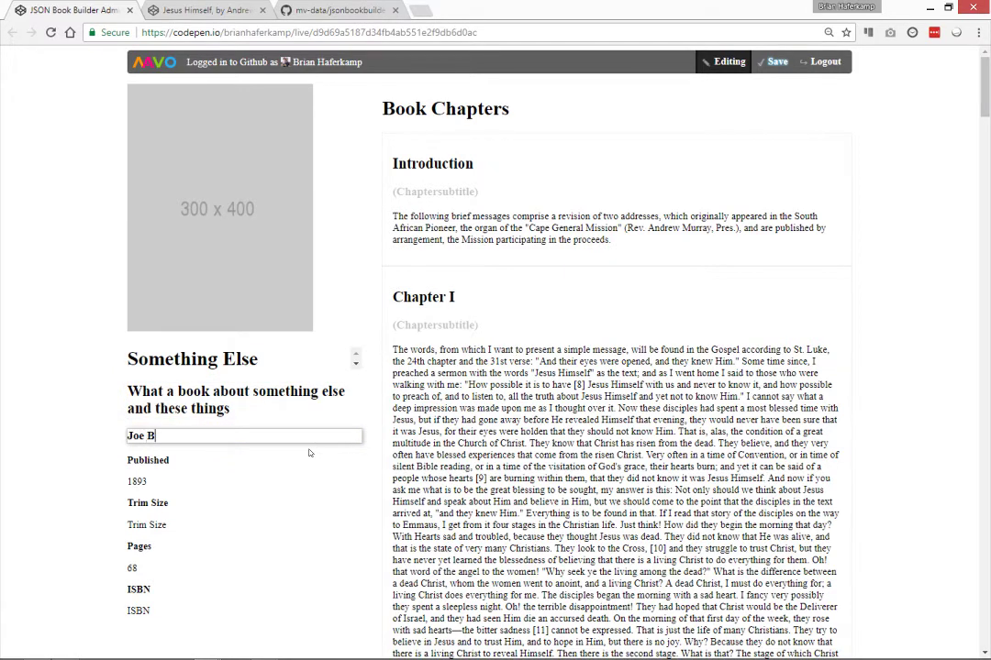
# Step: Rename the Introduction chapter as "Preface", finish editing and save the book
pyautogui.click(486, 166)
pyautogui.doubleClick(498, 167)
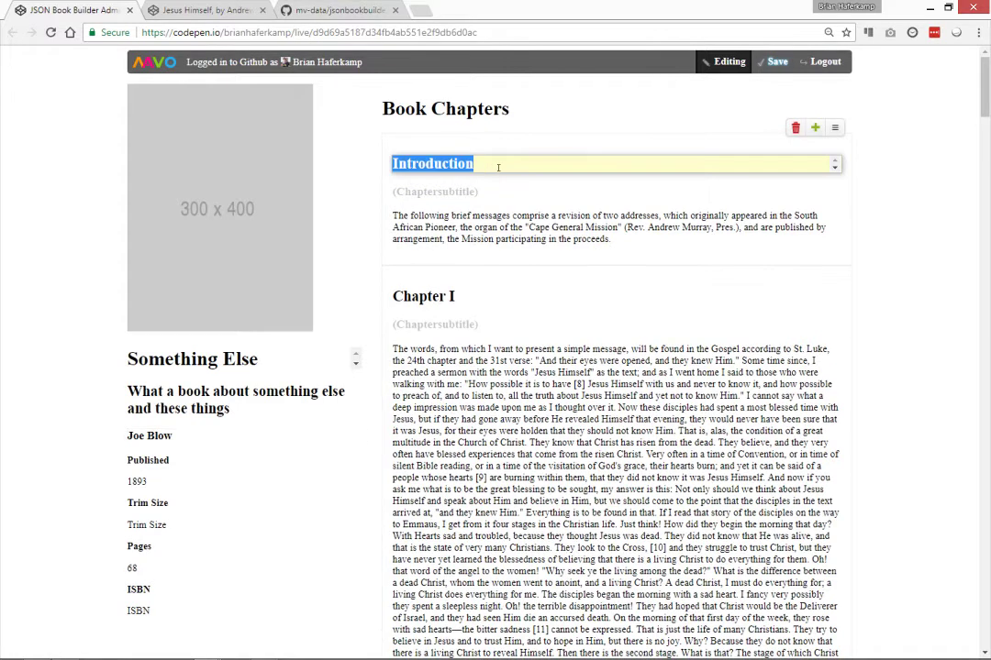
pyautogui.write('Preface')
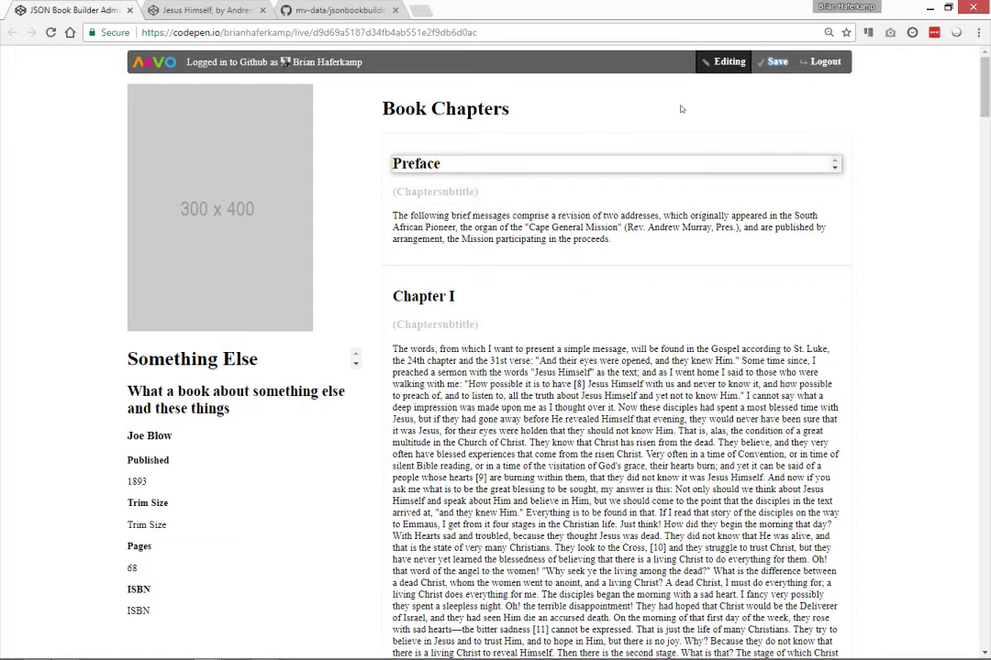
pyautogui.click(727, 62)
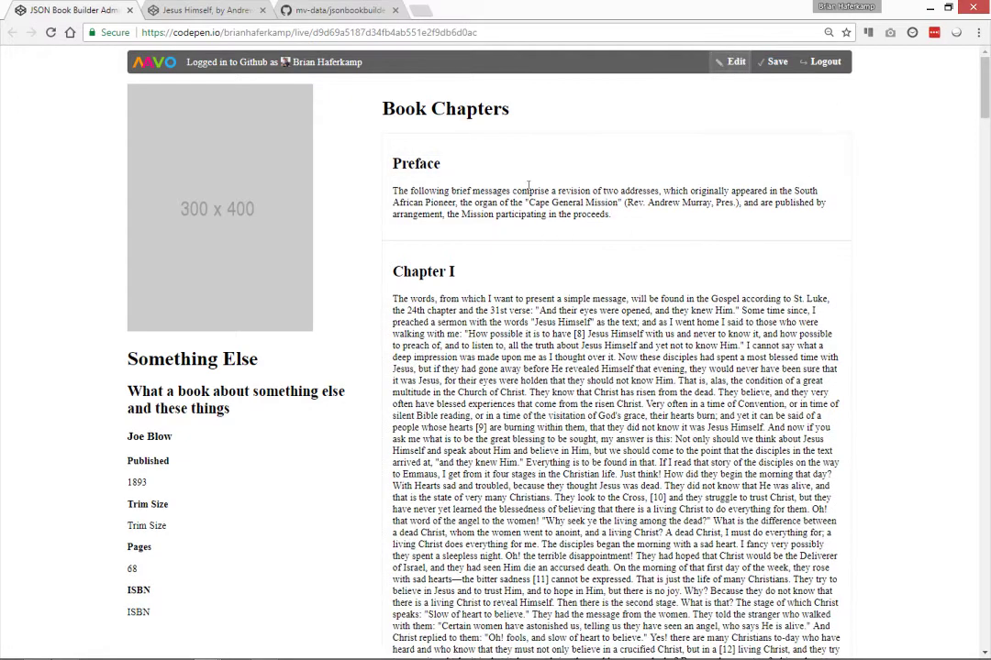
pyautogui.click(776, 62)
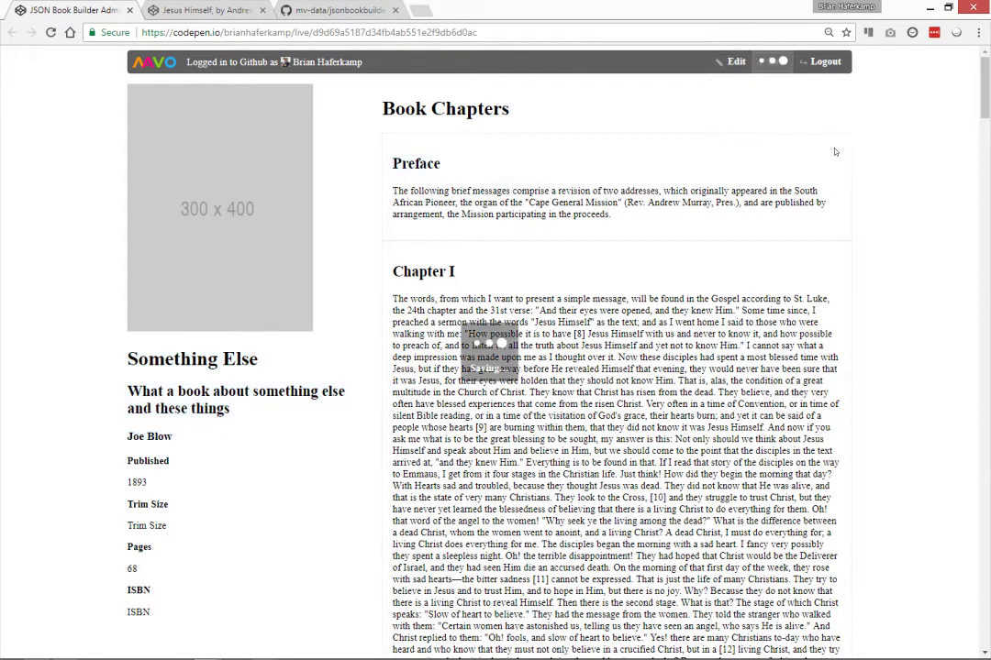
pyautogui.moveTo(391, 162); pyautogui.dragTo(239, 389)
pyautogui.moveTo(472, 298); pyautogui.dragTo(596, 439)
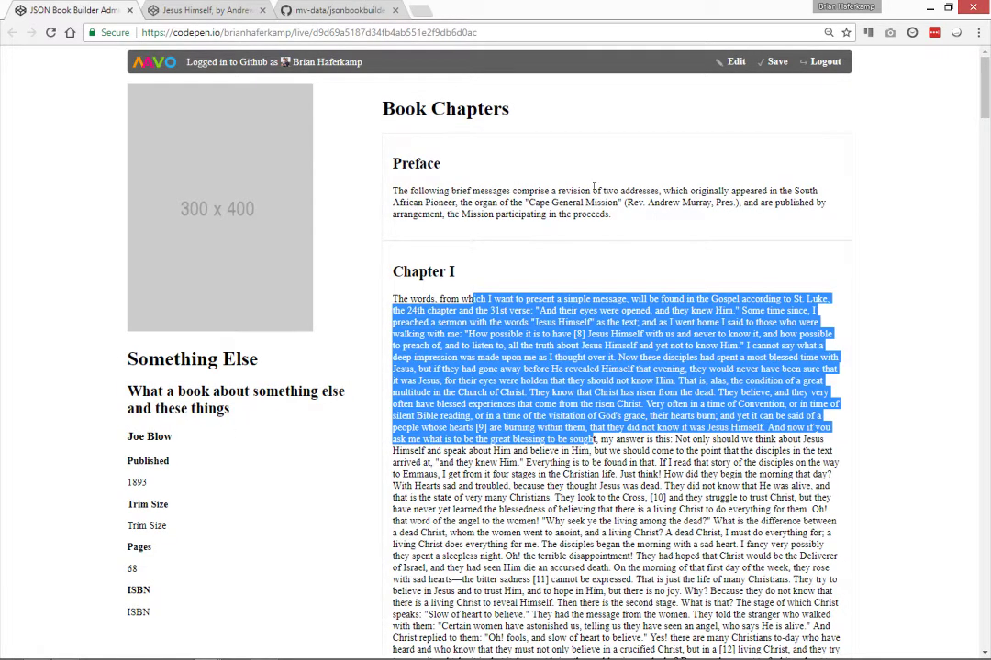
pyautogui.click(733, 61)
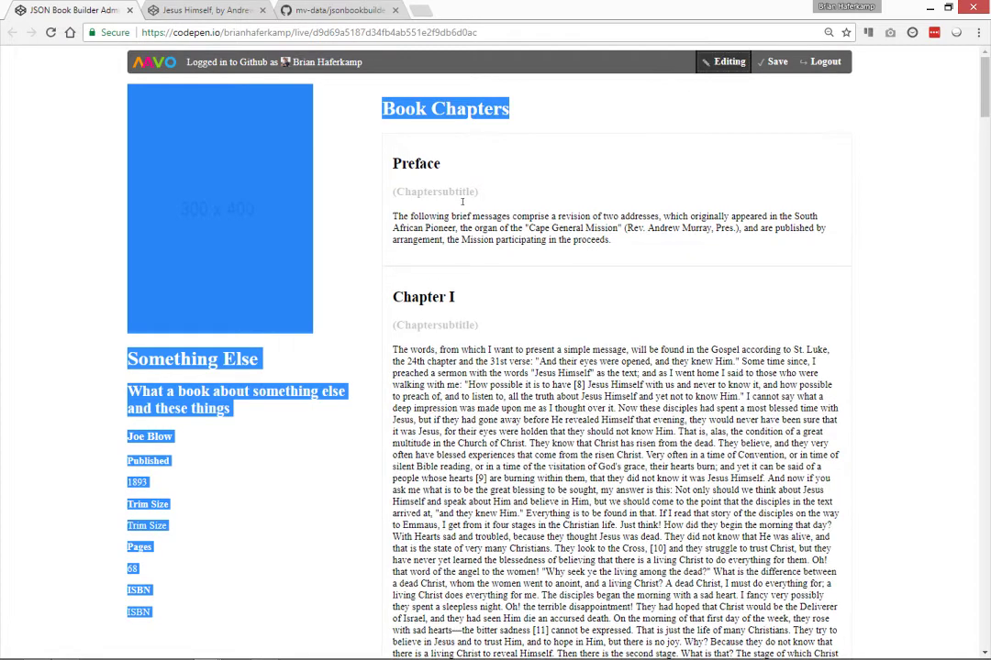
pyautogui.click(727, 61)
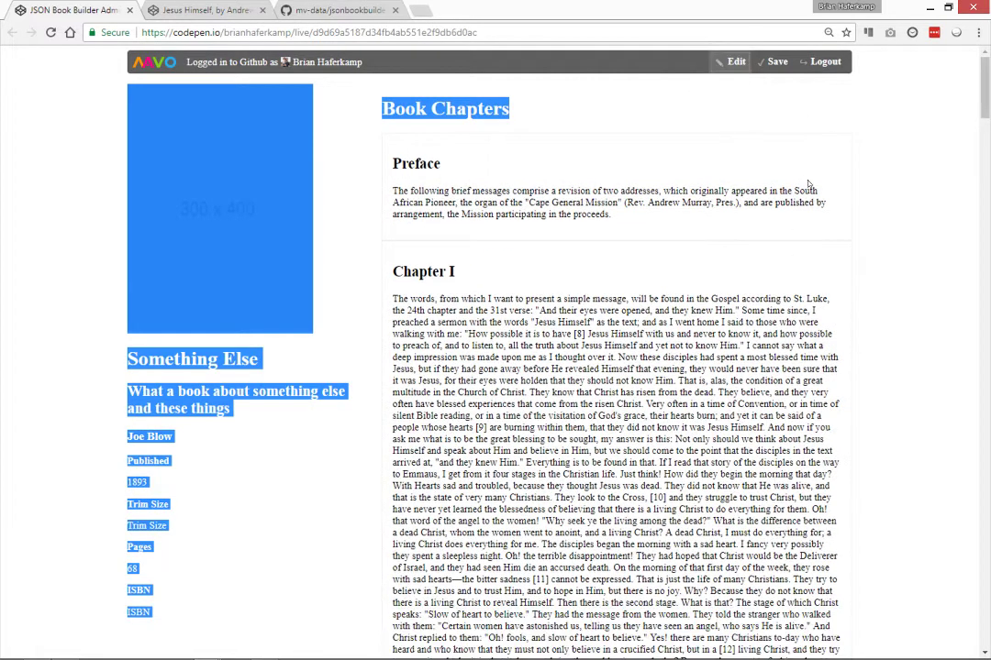
pyautogui.click(857, 240)
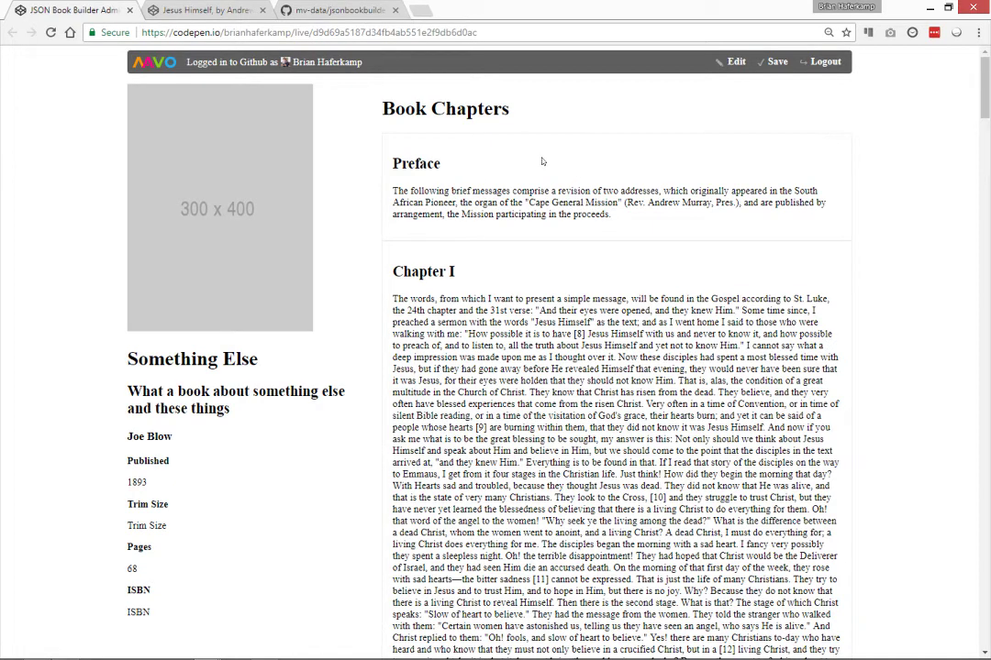
# Step: Review the JSON data file on GitHub, and reload the live book page to check its title, author and first chapter heading
pyautogui.click(346, 12)
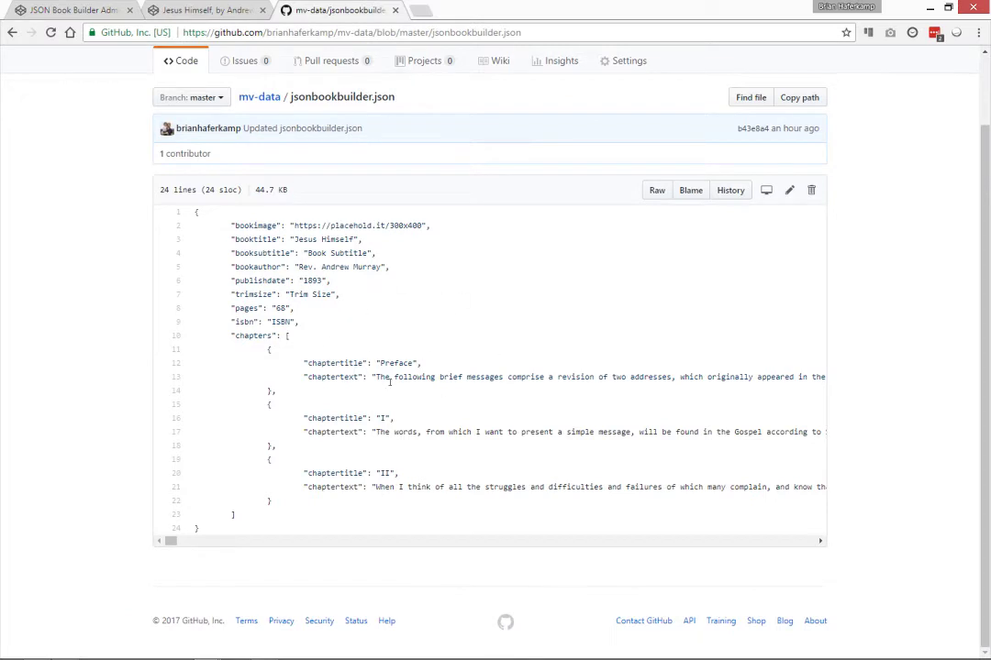
pyautogui.click(188, 11)
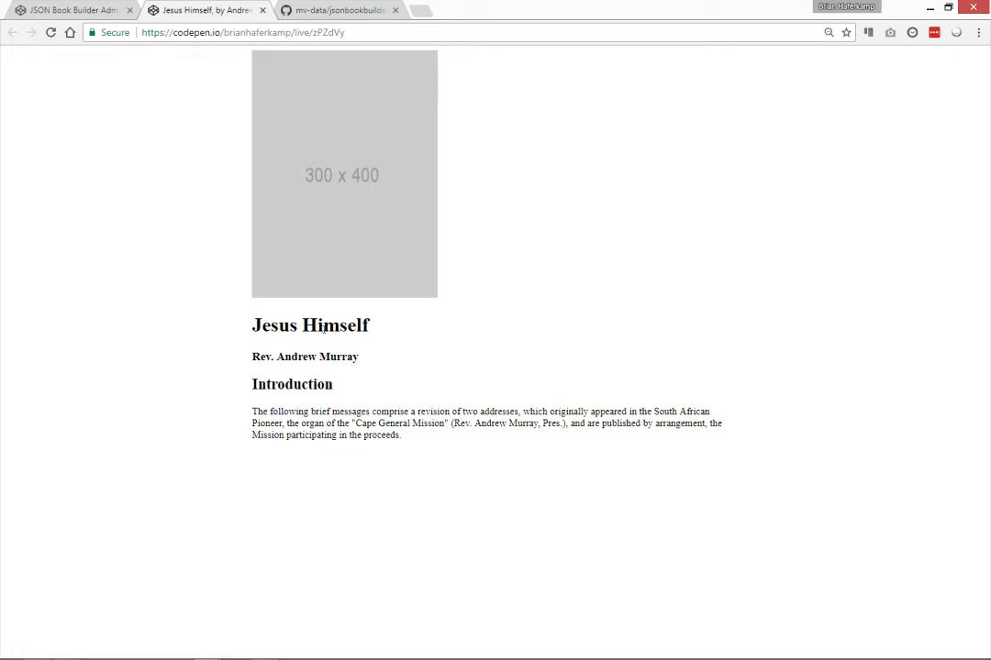
pyautogui.click(294, 12)
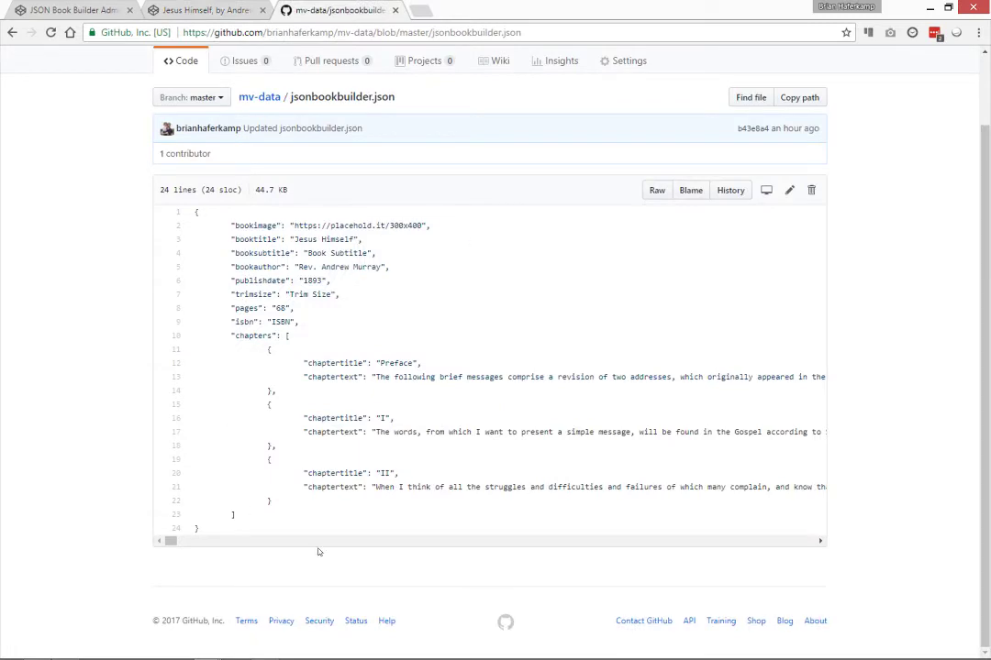
pyautogui.hotkey('ctrl', 'shift', 'Tab')
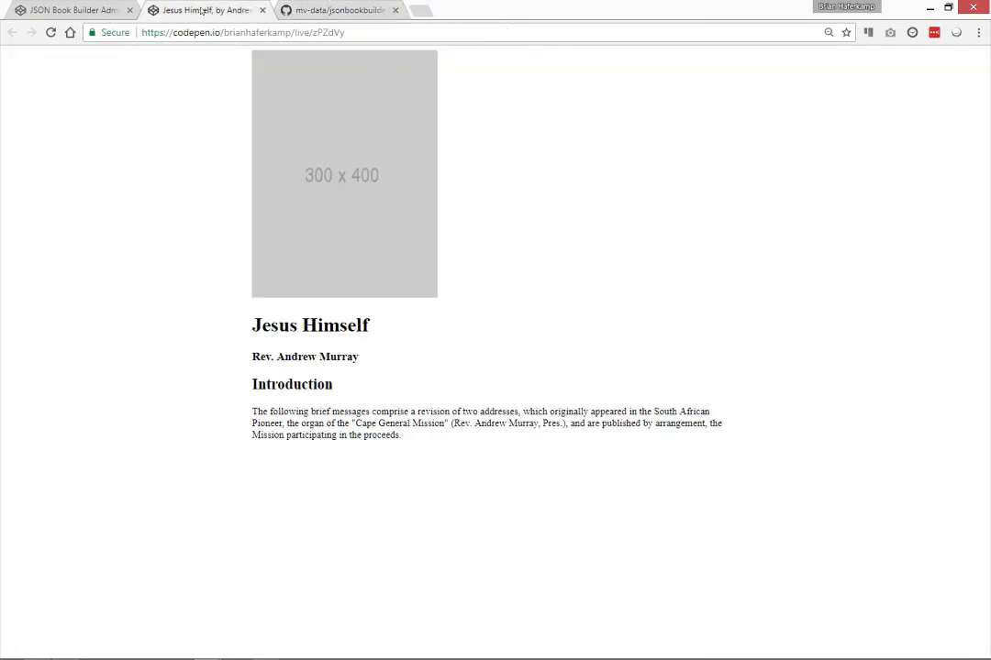
pyautogui.click(51, 33)
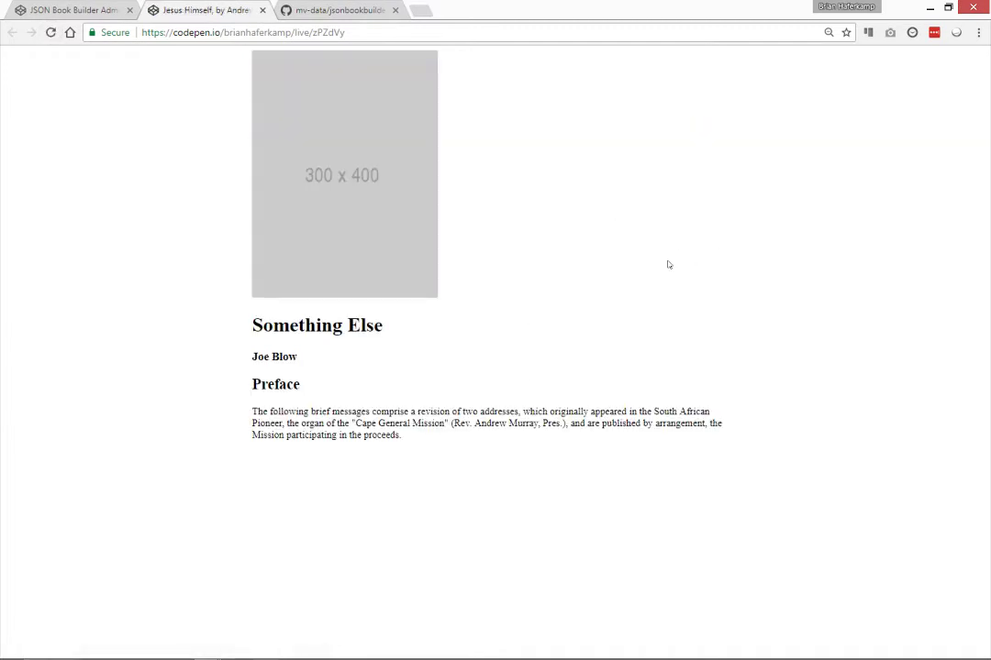
pyautogui.moveTo(382, 326); pyautogui.dragTo(251, 325)
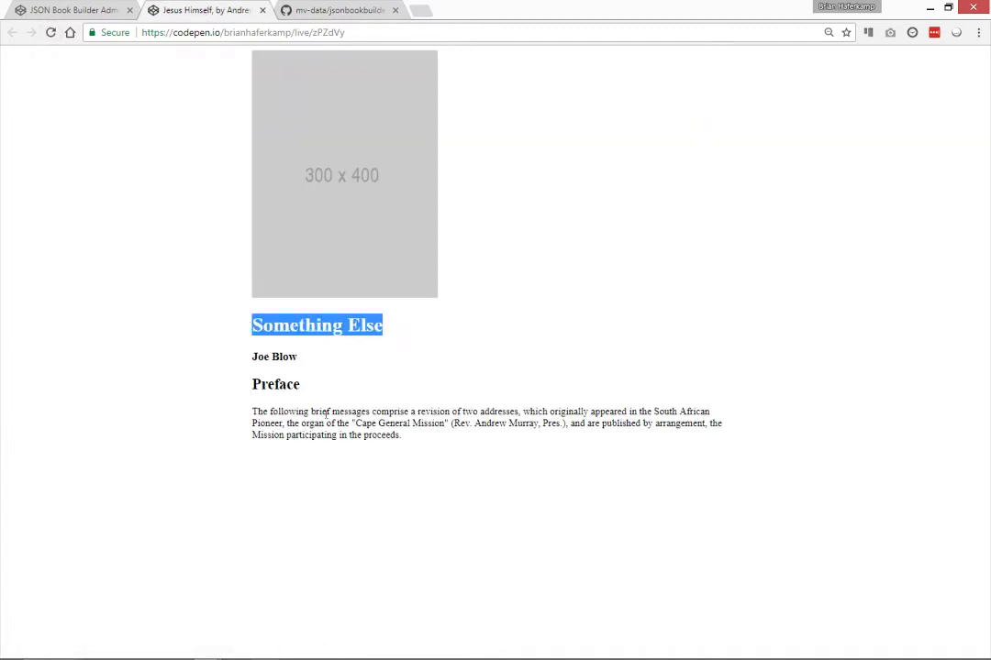
pyautogui.click(304, 358)
pyautogui.tripleClick(305, 358)
pyautogui.tripleClick(327, 389)
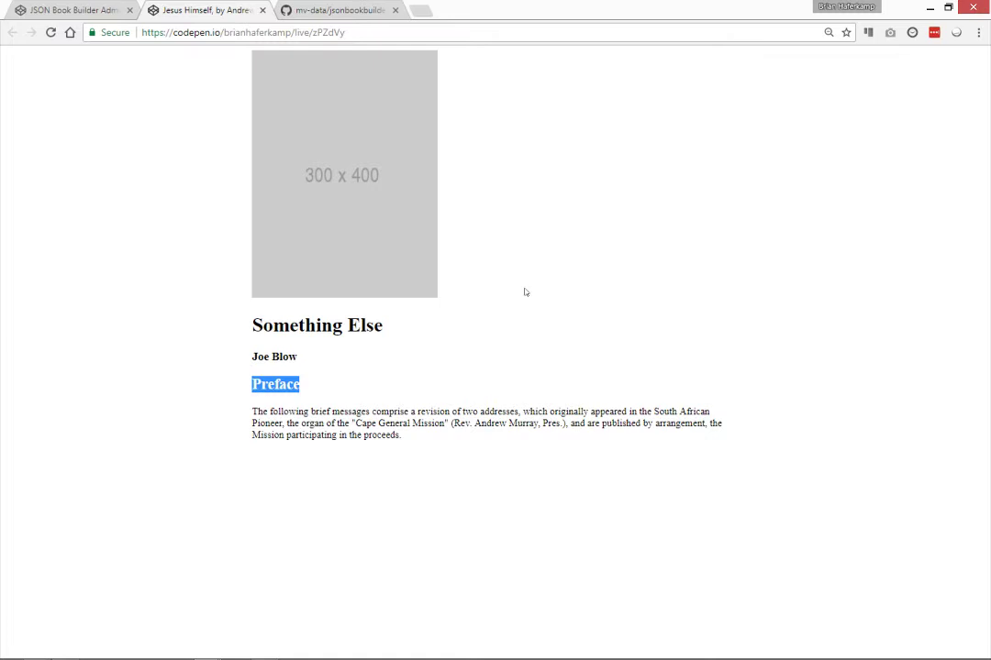
# Step: On the JSON Book Builder Admin page, replace the placeholder book image with the local jesus-15335…920_cr.jpg file, finish editing and save the book
pyautogui.click(78, 10)
pyautogui.click(728, 62)
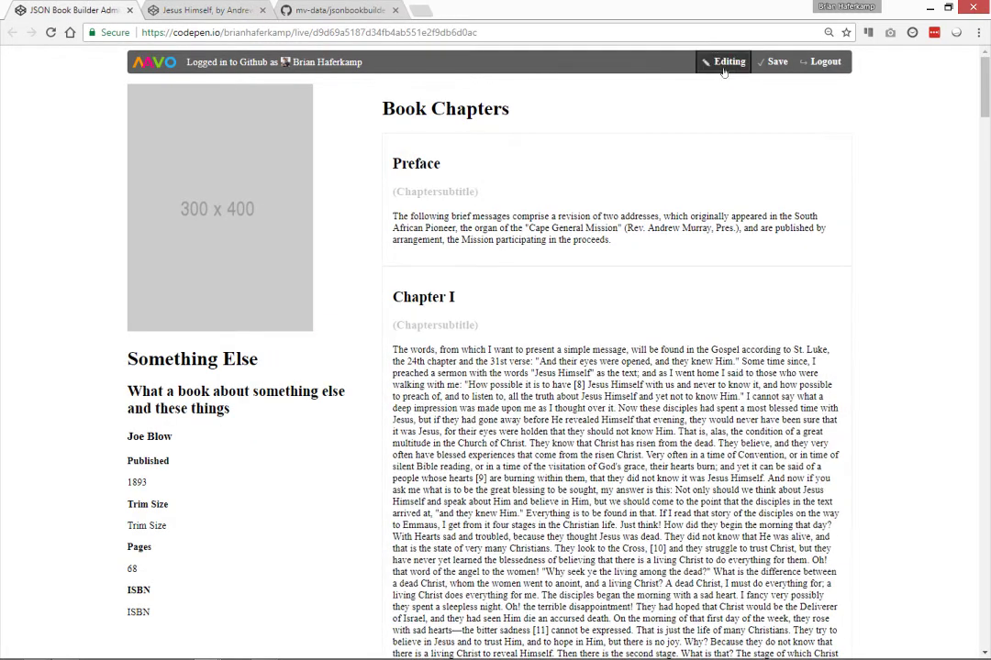
pyautogui.click(219, 259)
pyautogui.click(177, 400)
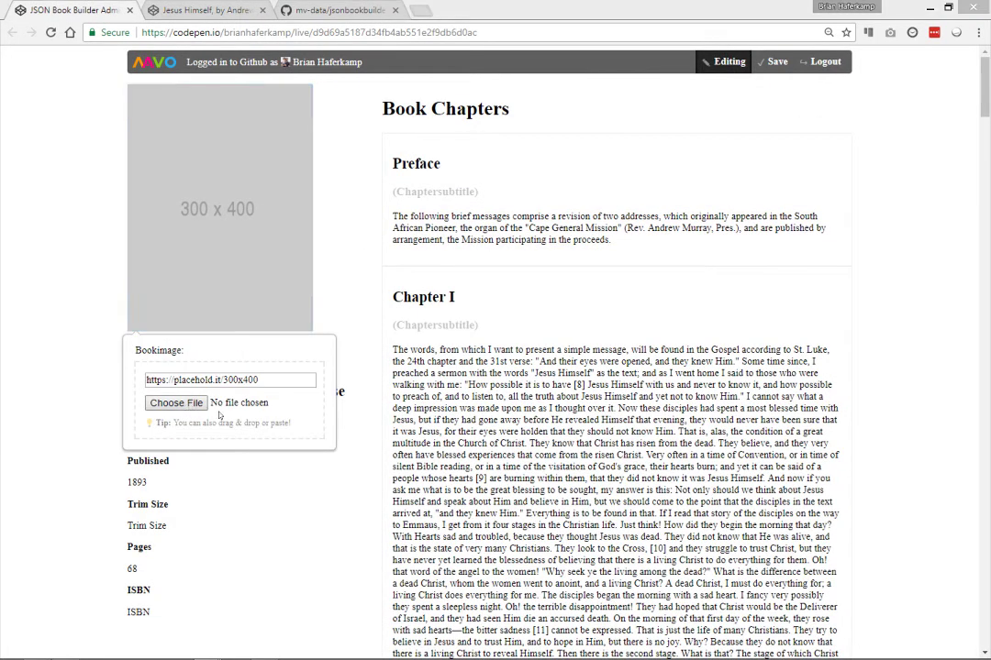
pyautogui.doubleClick(336, 395)
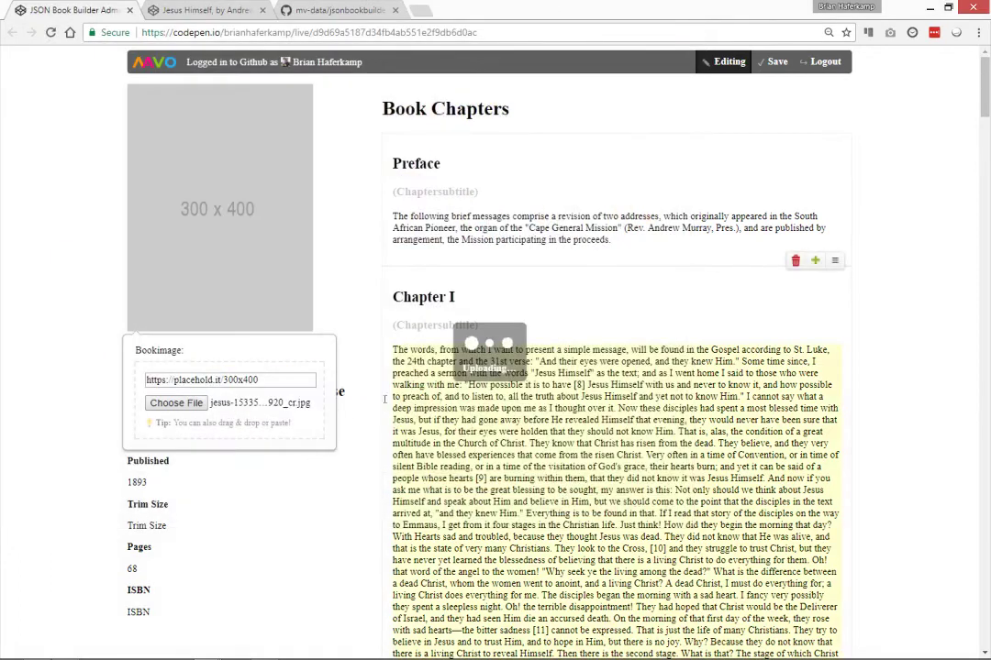
pyautogui.click(729, 61)
pyautogui.click(776, 62)
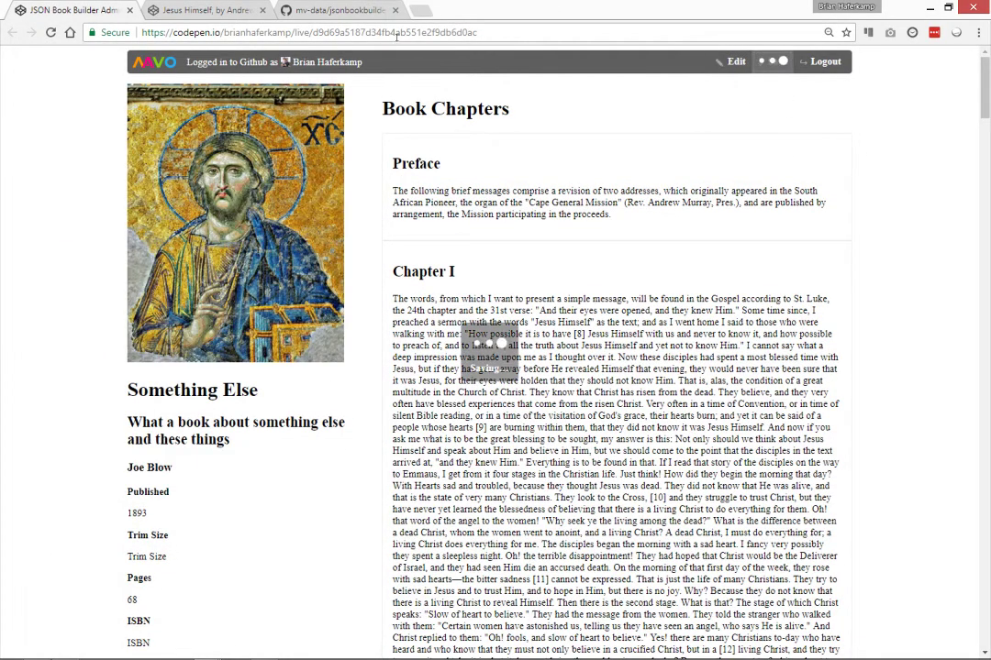
# Step: Reload the live book page and check its cover image and first chapter's heading and text
pyautogui.click(197, 10)
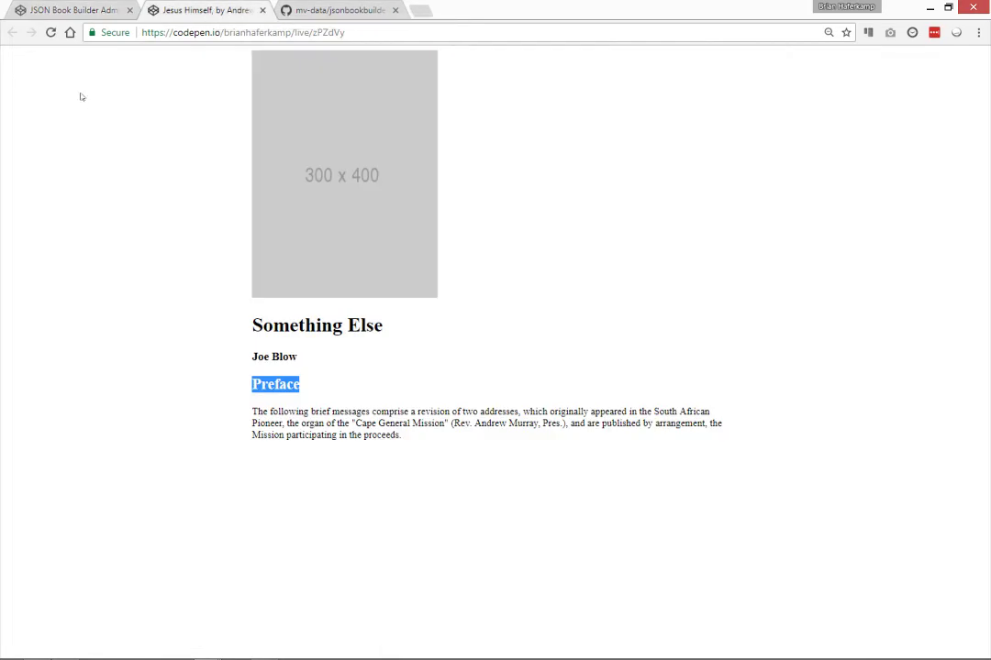
pyautogui.click(50, 32)
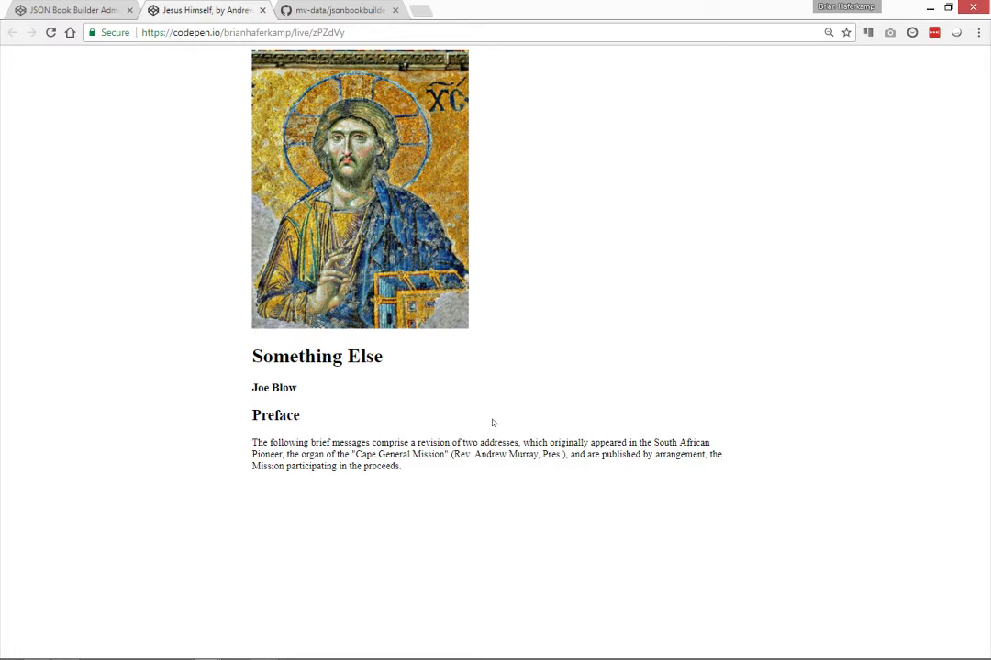
pyautogui.moveTo(423, 481); pyautogui.dragTo(230, 413)
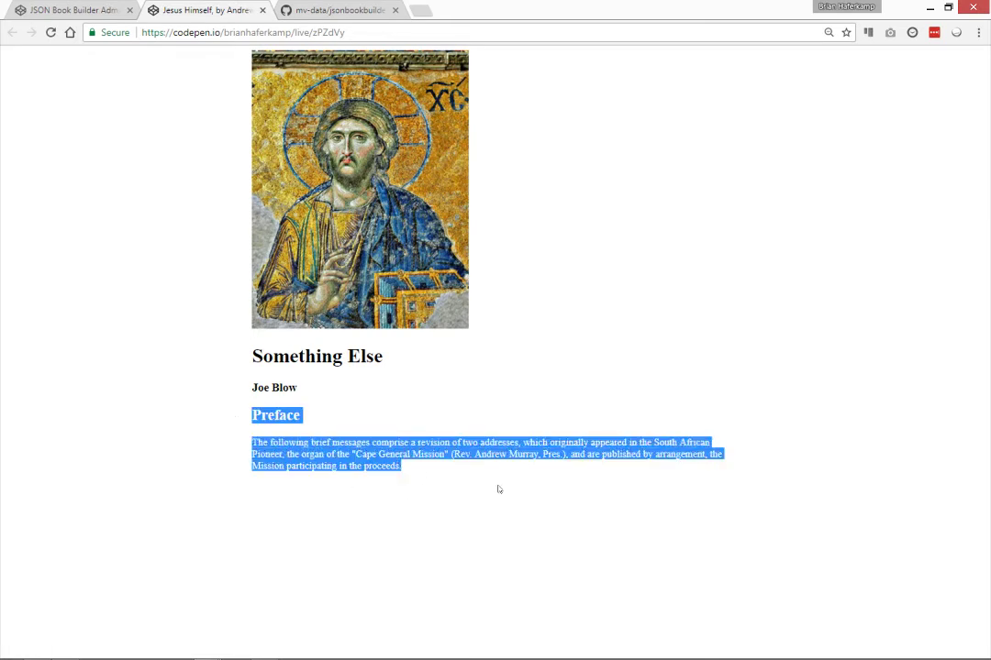
pyautogui.click(726, 494)
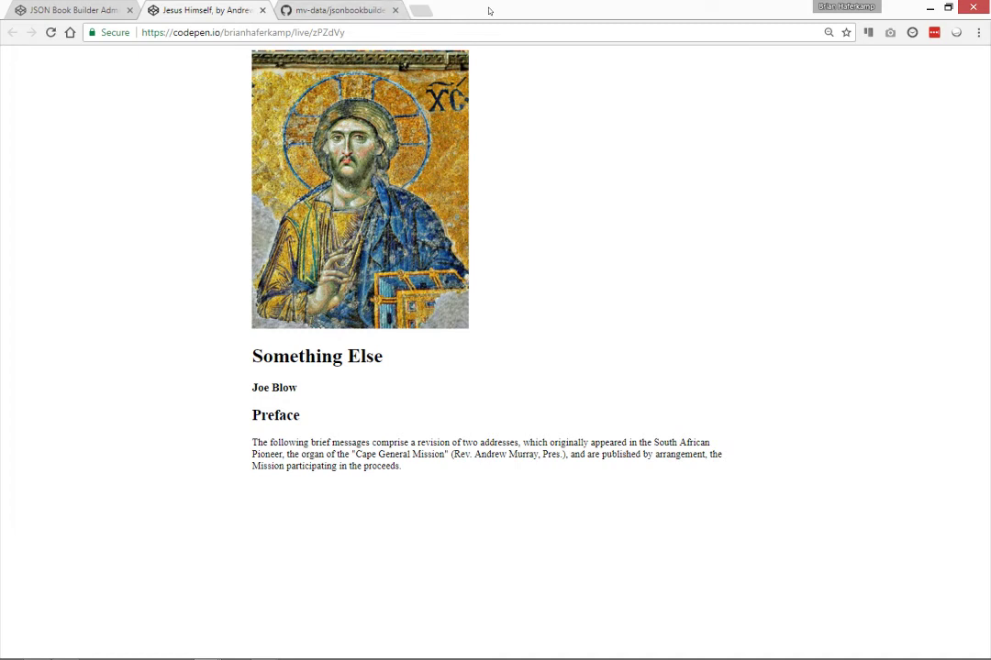
# Step: Review the book's detail fields in jsonbookbuilder.json on GitHub, and compare the admin page with the live book page
pyautogui.click(370, 10)
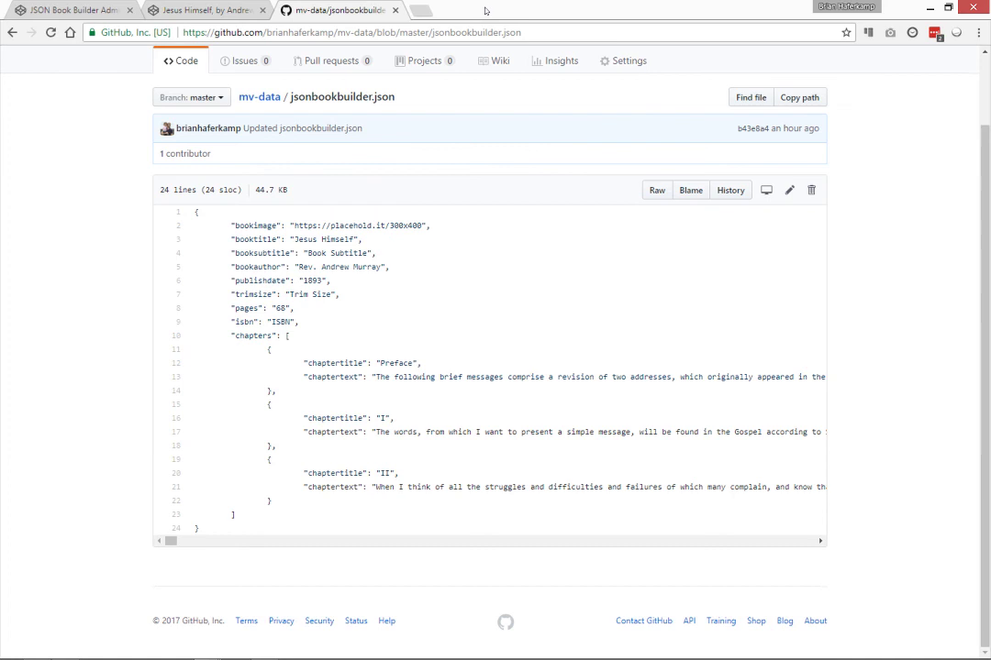
pyautogui.moveTo(304, 253); pyautogui.dragTo(524, 335)
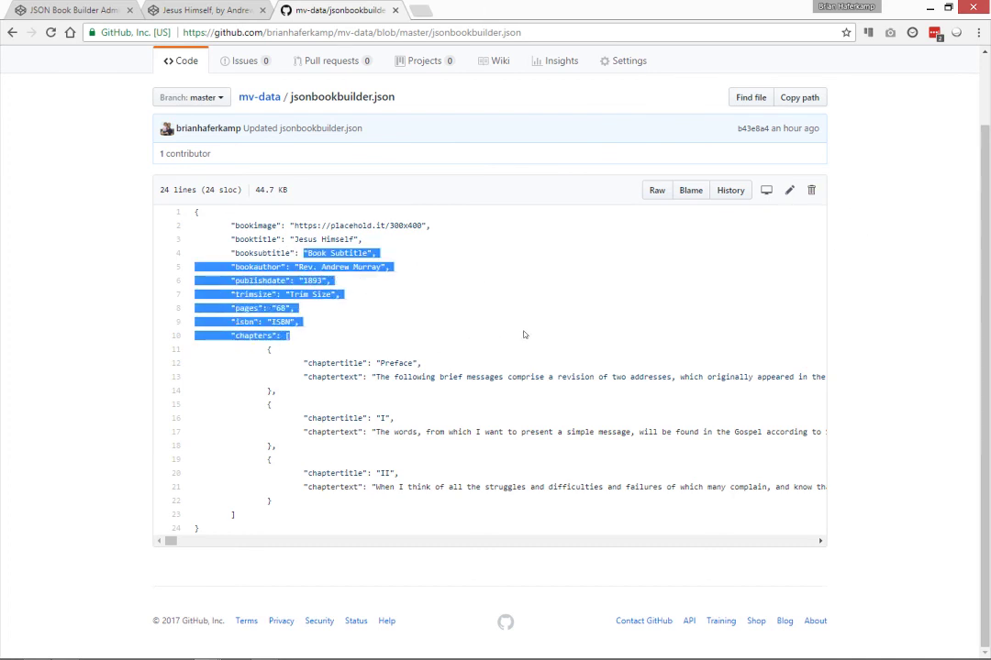
pyautogui.click(633, 328)
pyautogui.click(87, 9)
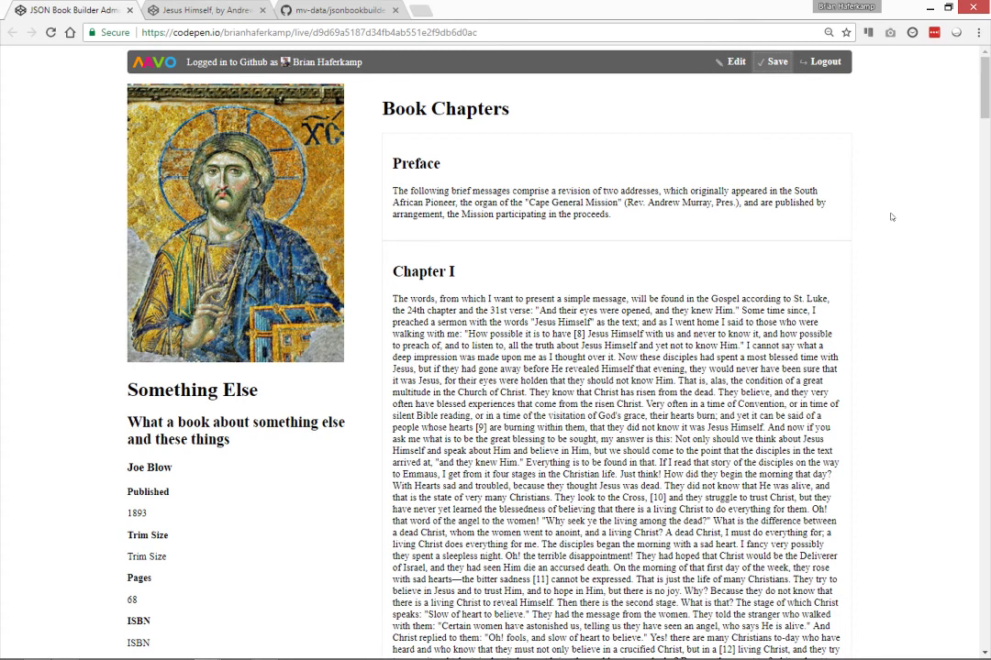
pyautogui.click(213, 12)
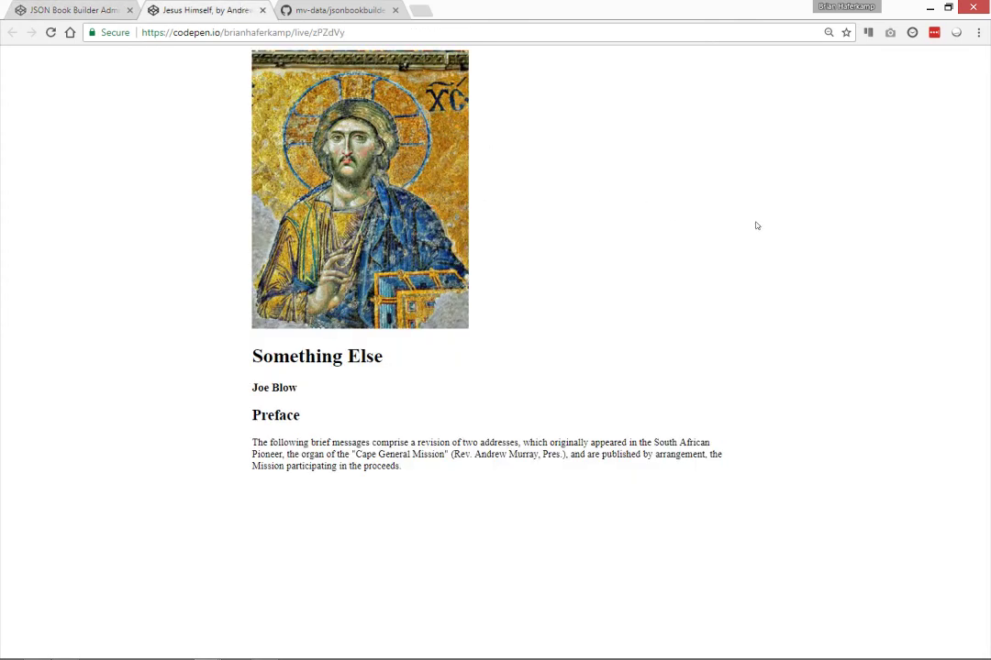